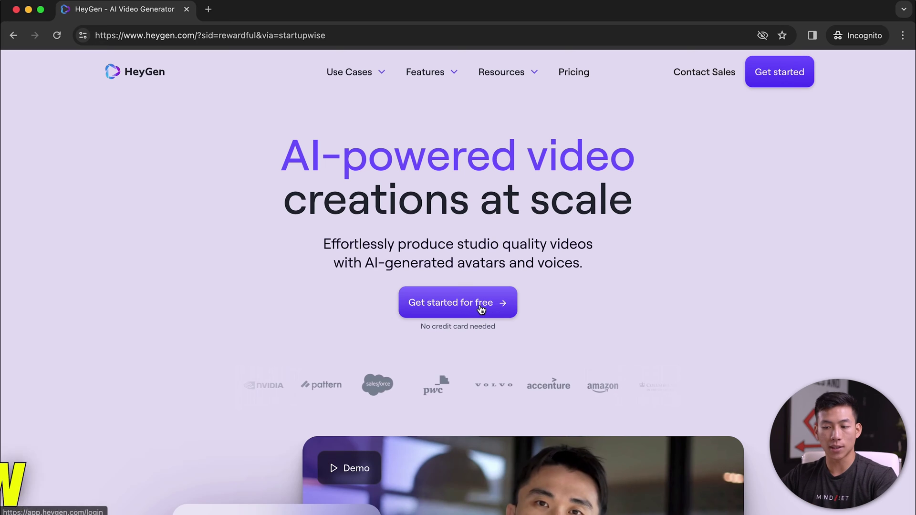
Scroll past the homepage demo and start signing in from the login card's e-mail field
scroll(489, 309, down, 4)
scroll(488, 305, down, 2)
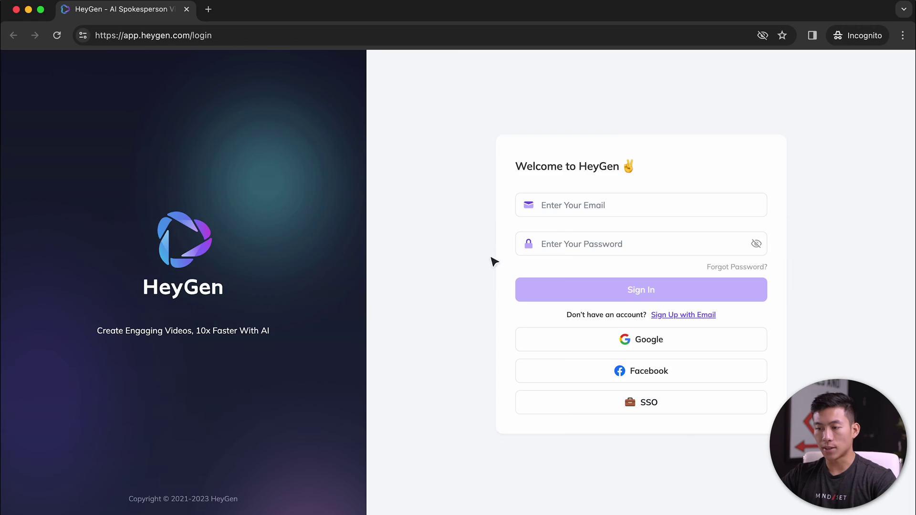
click(584, 208)
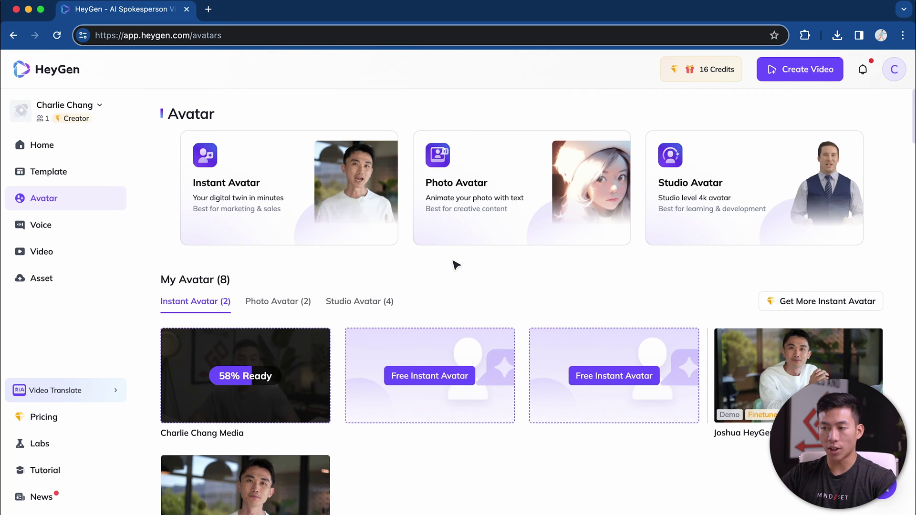
Browse the Instant, Photo and Studio Avatar cards and the Studio library, then start a free Instant Avatar
mouse_move(279, 197)
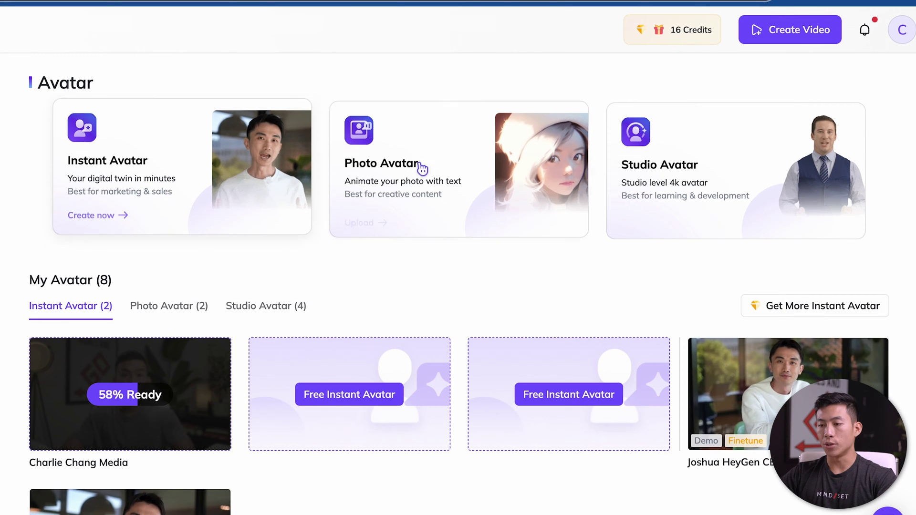
mouse_move(454, 177)
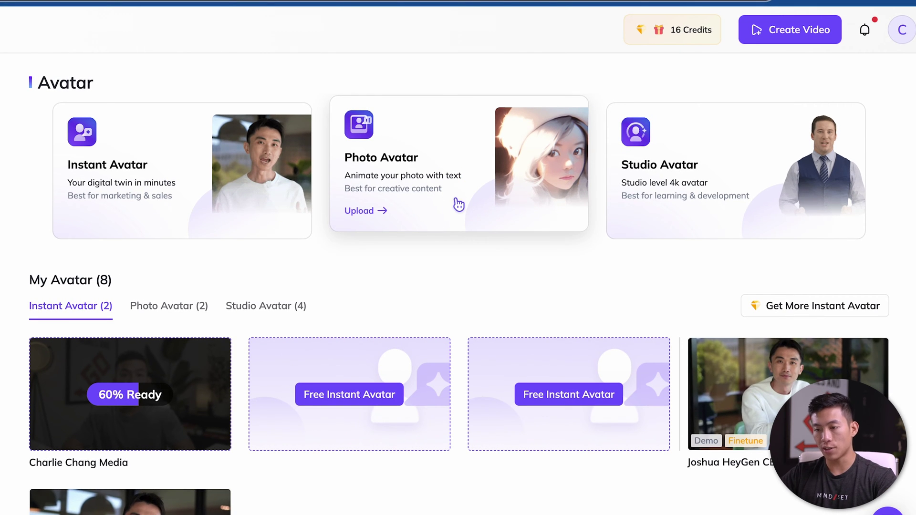
mouse_move(673, 195)
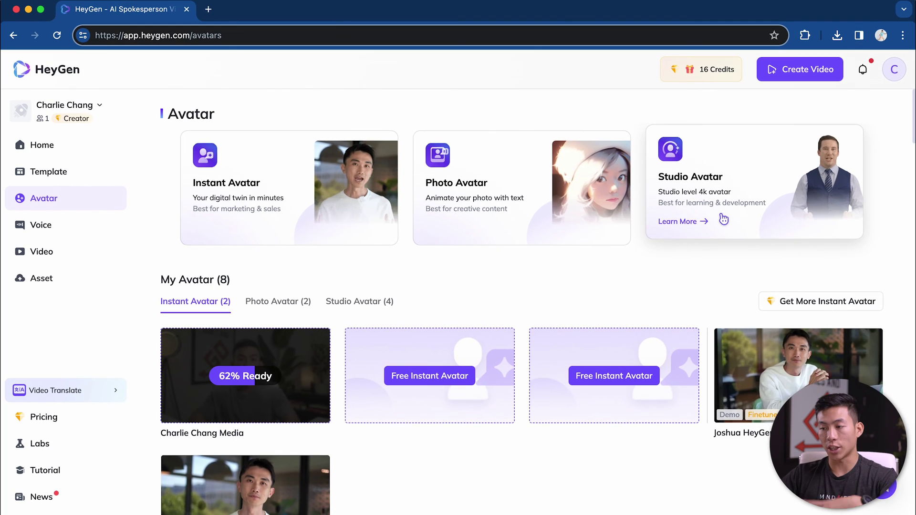
scroll(686, 287, down, 5)
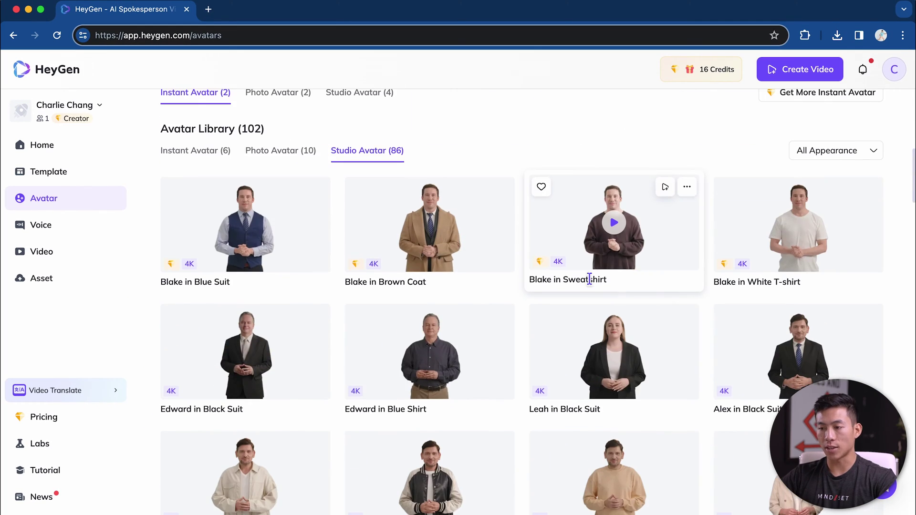
scroll(537, 306, down, 8)
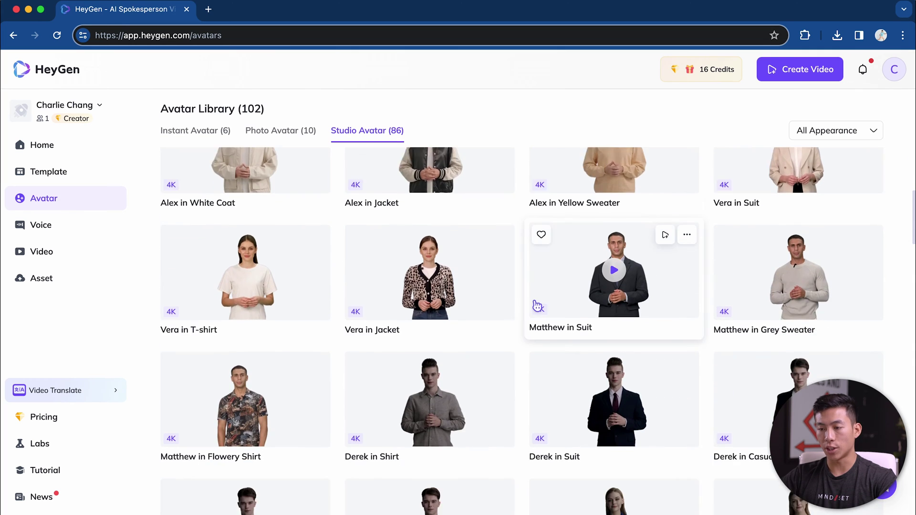
scroll(527, 317, down, 5)
scroll(527, 318, up, 15)
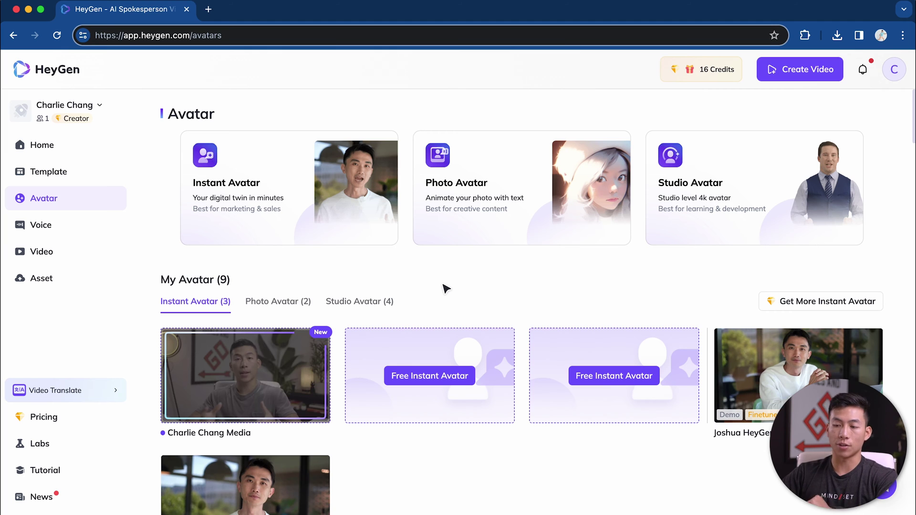
click(452, 377)
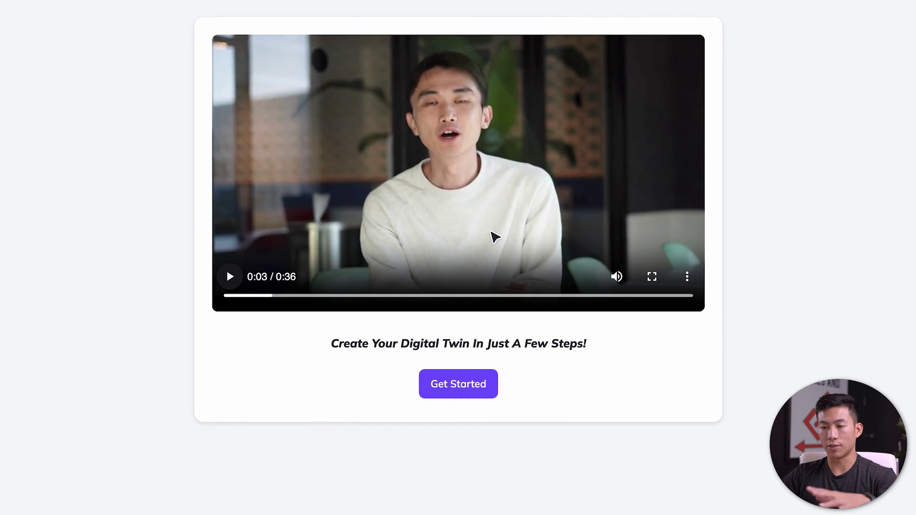
Begin the Instant Avatar setup and choose the written instructions over the video guide
click(464, 388)
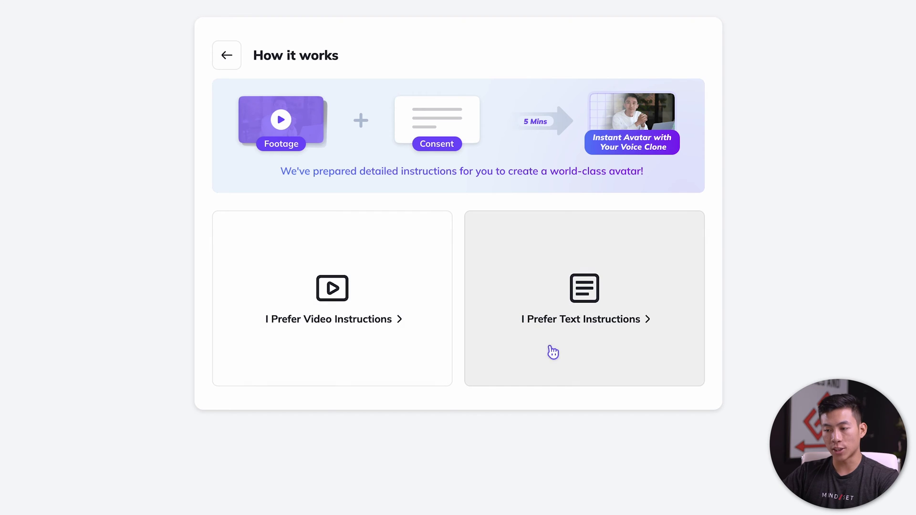
click(592, 339)
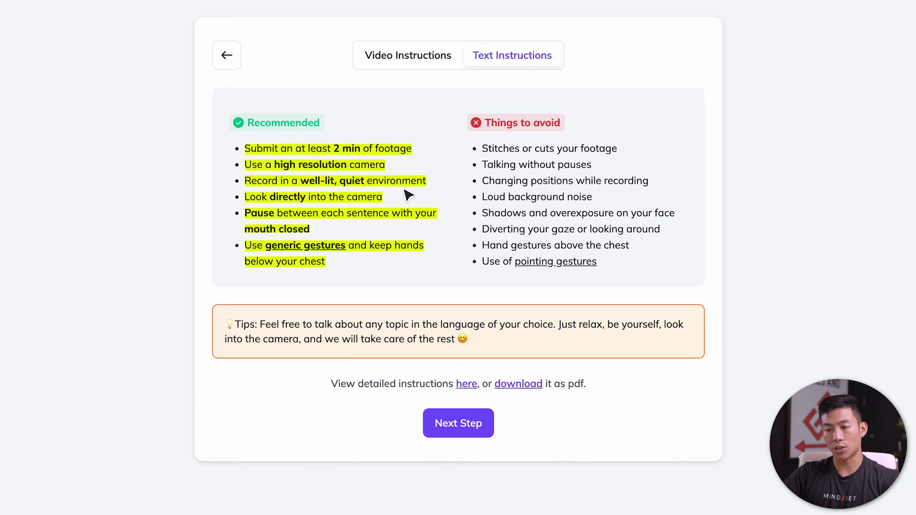
Read through the Recommended and Things to avoid recording guidelines
mouse_move(321, 248)
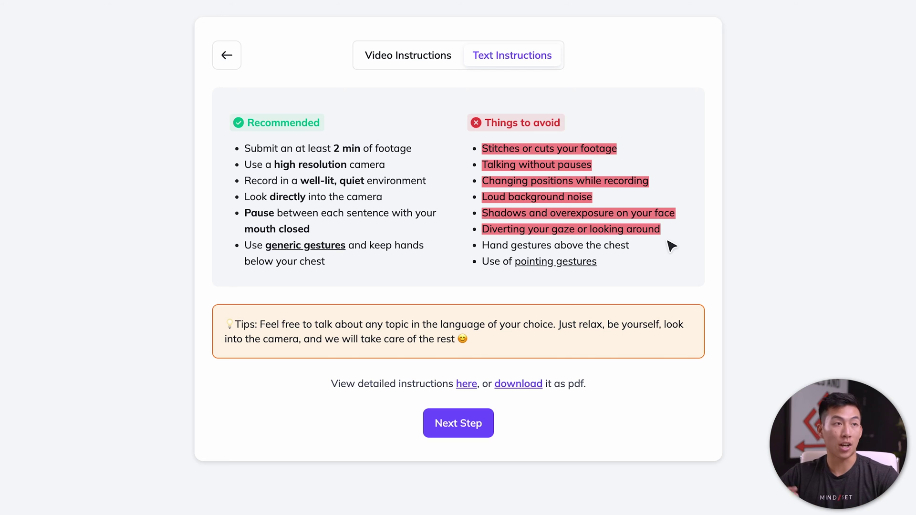
mouse_move(583, 269)
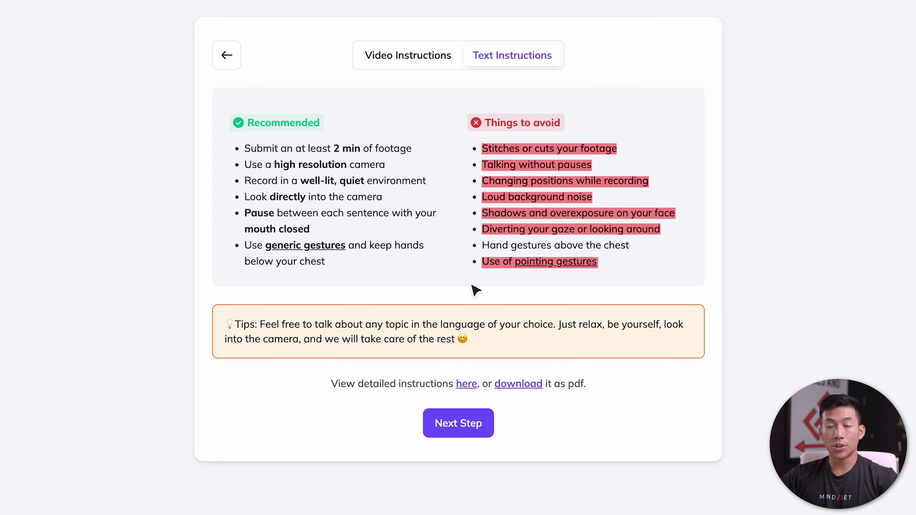
Move to the footage step and upload the 4:29 prerecorded video
click(451, 434)
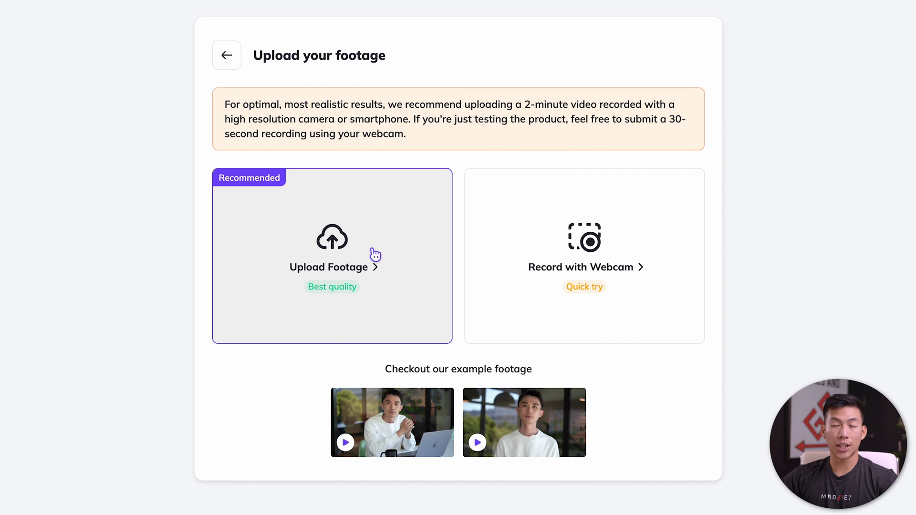
click(364, 262)
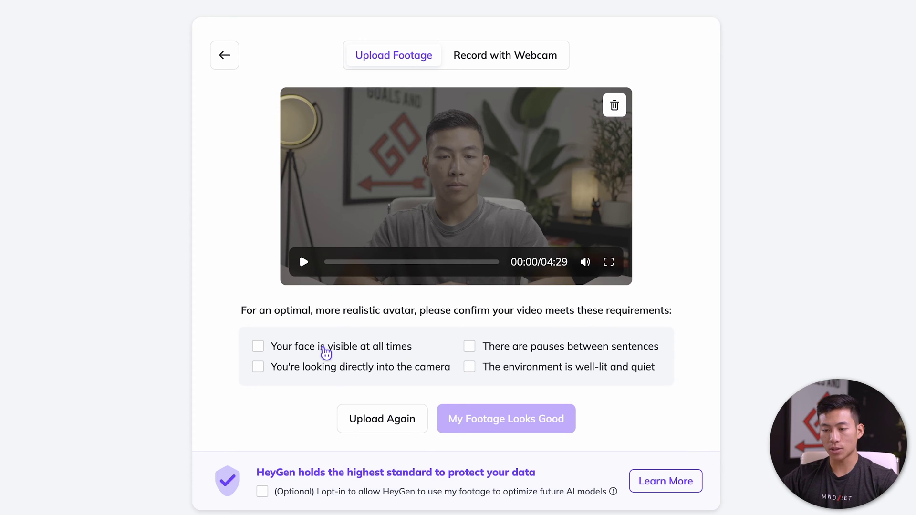
Confirm visible face, direct eye contact, pauses and a well-lit quiet setting, then approve the footage
click(324, 349)
click(332, 370)
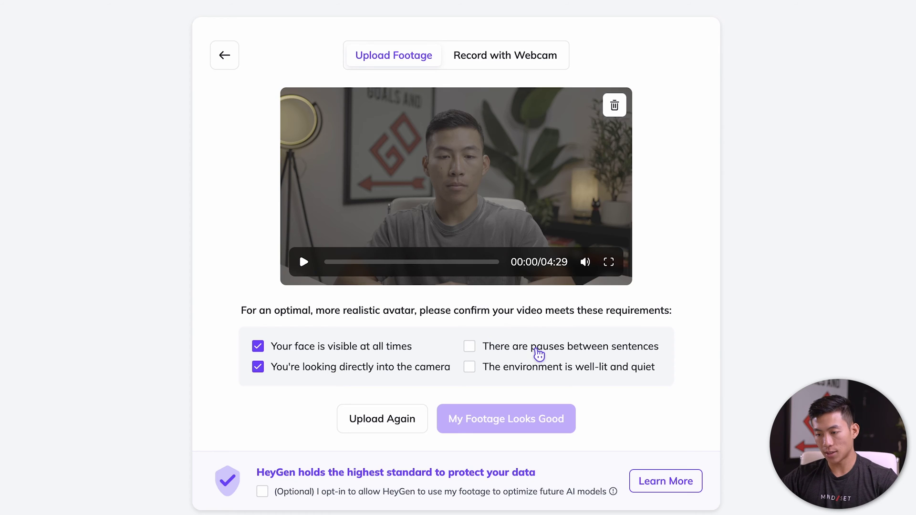
click(539, 352)
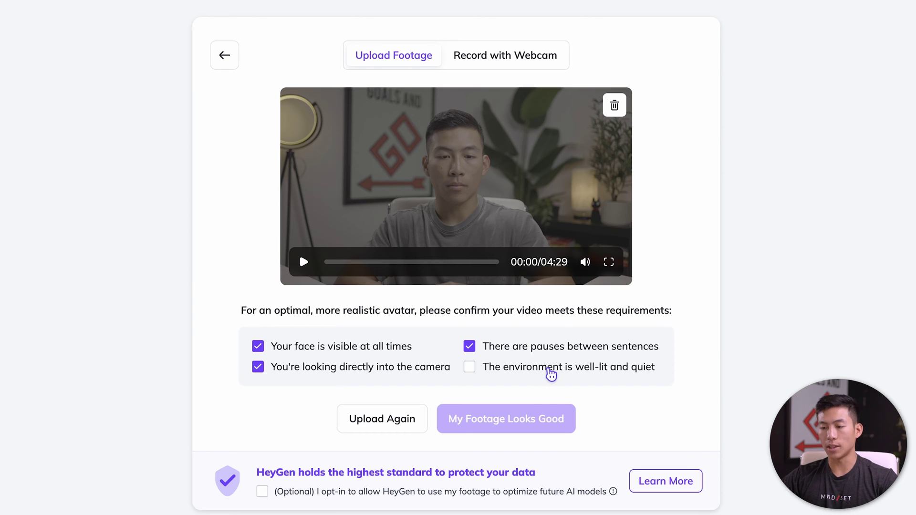
click(551, 375)
scroll(519, 407, down, 1)
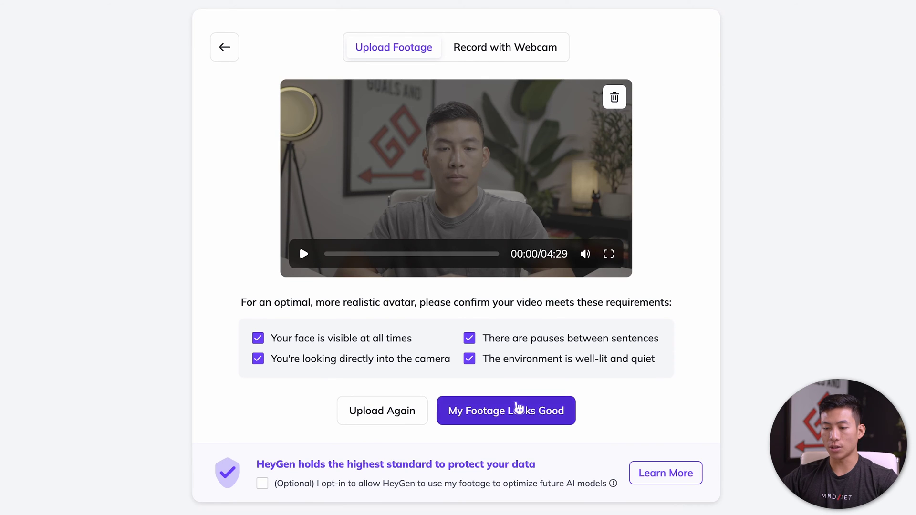
mouse_move(405, 486)
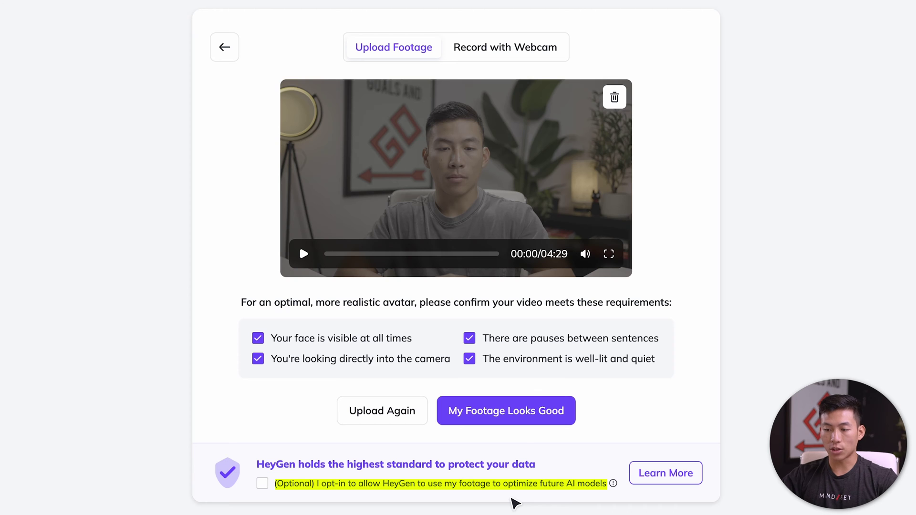
click(519, 419)
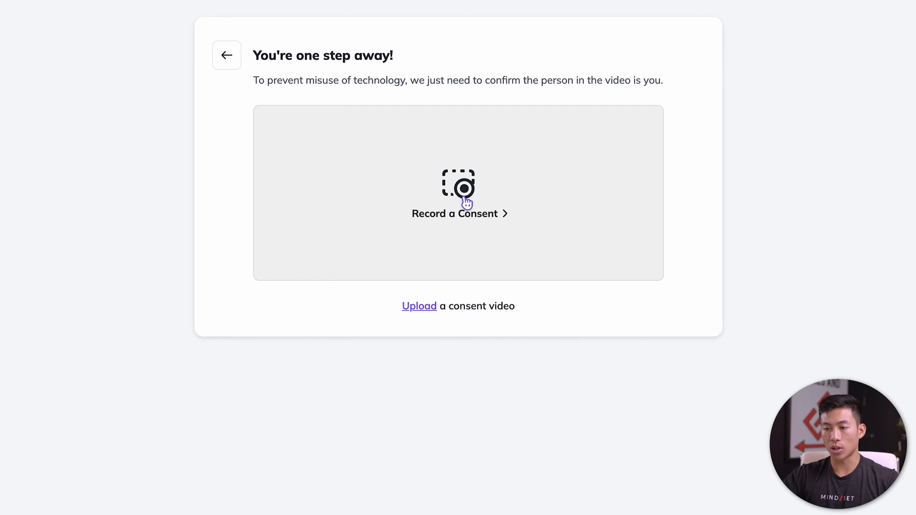
Record the consent statement after previewing its script, then submit it for upload
click(497, 221)
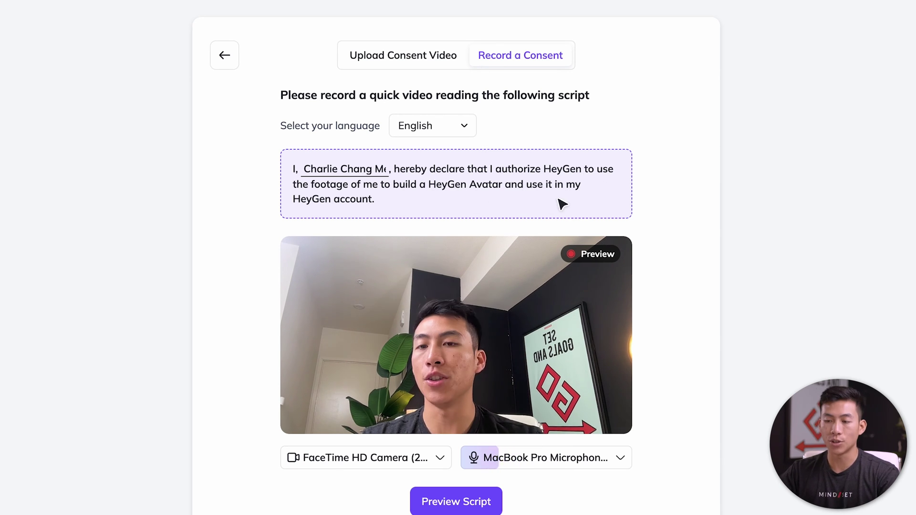
scroll(437, 191, down, 1)
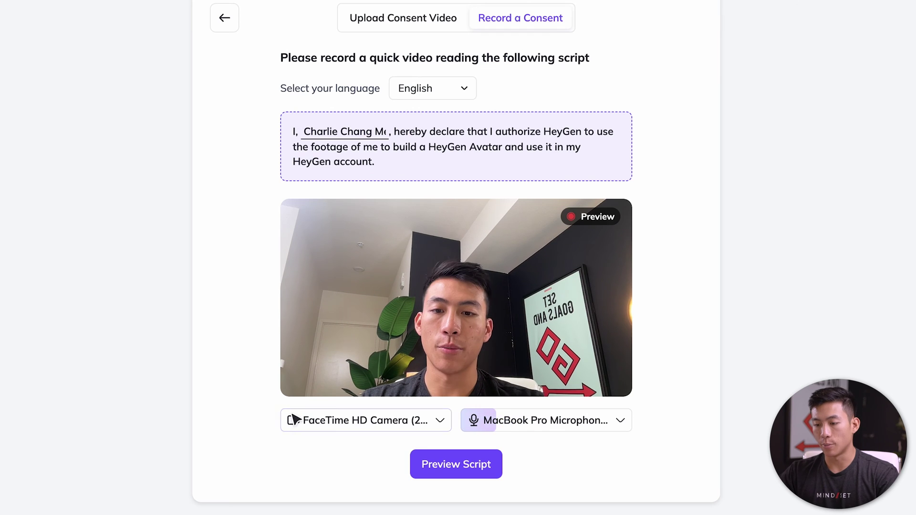
click(438, 465)
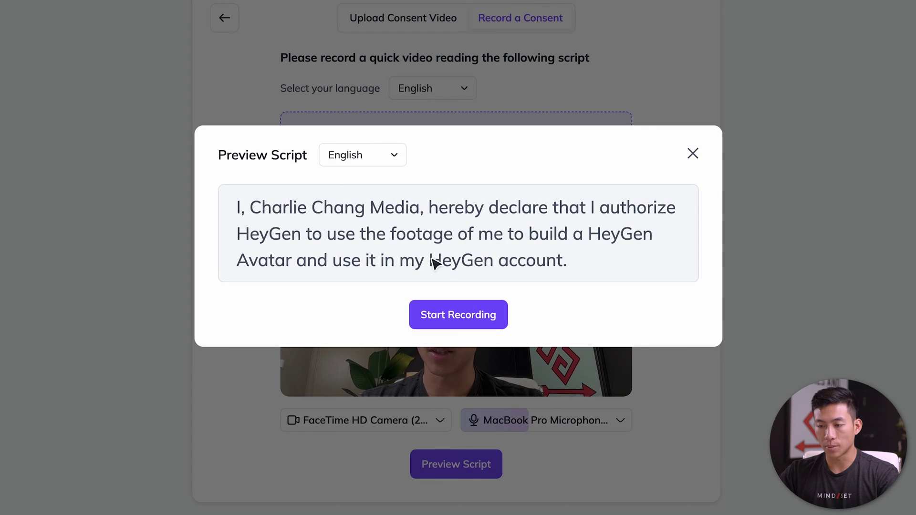
click(461, 330)
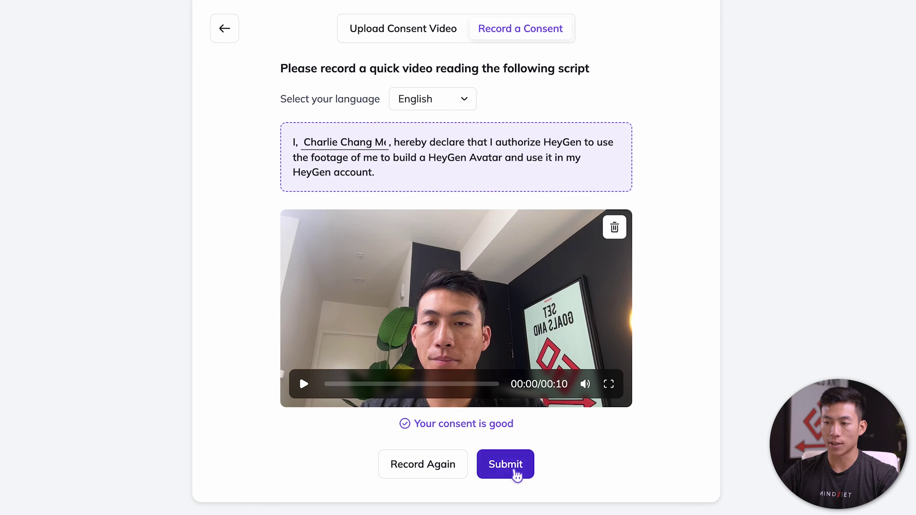
click(506, 466)
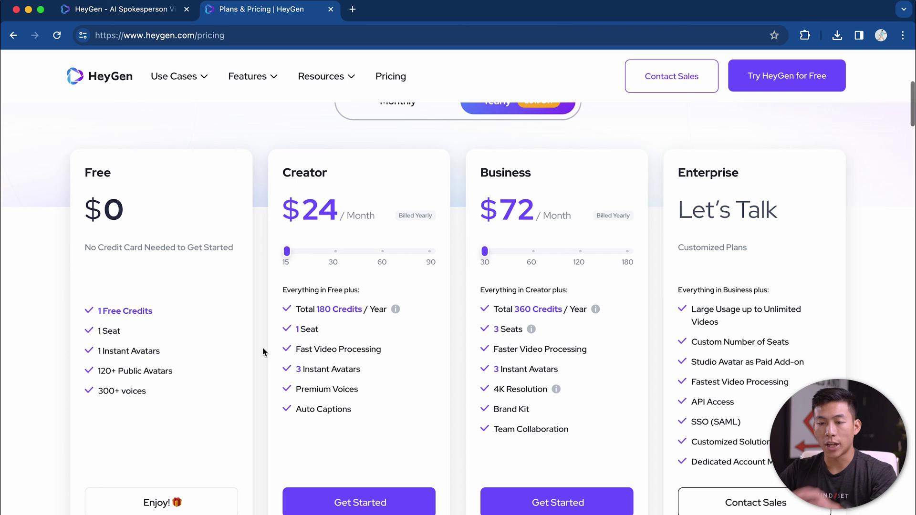
Highlight the Free plan's credit and instant avatar lines, slide Creator to 90 credits, then back to 15
scroll(263, 353, down, 1)
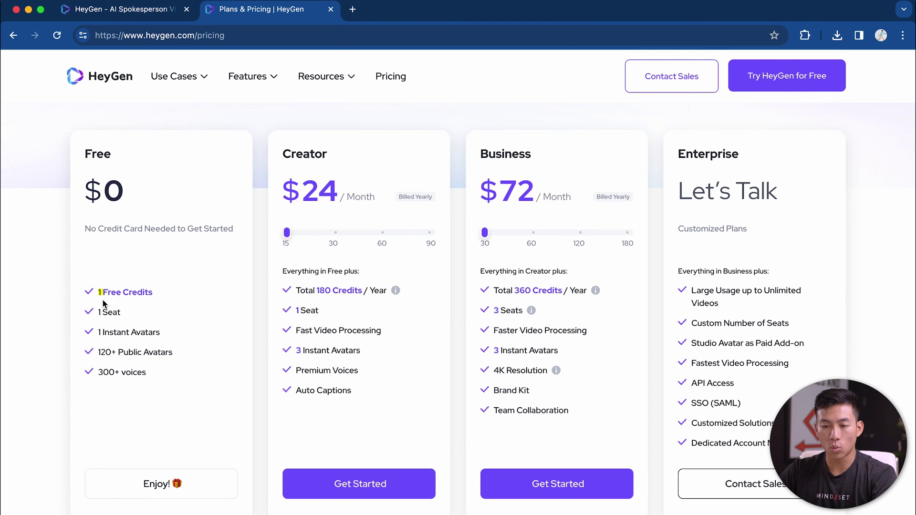
drag(104, 303, 153, 296)
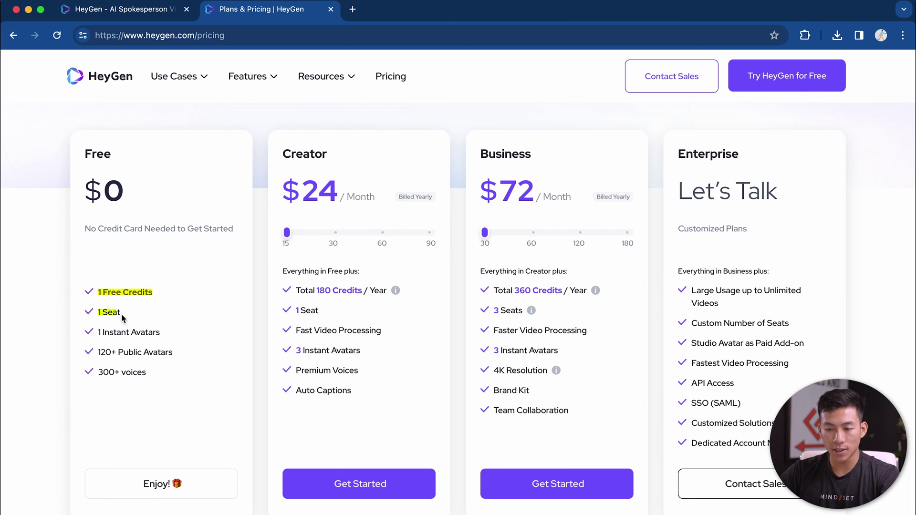
drag(98, 333, 150, 338)
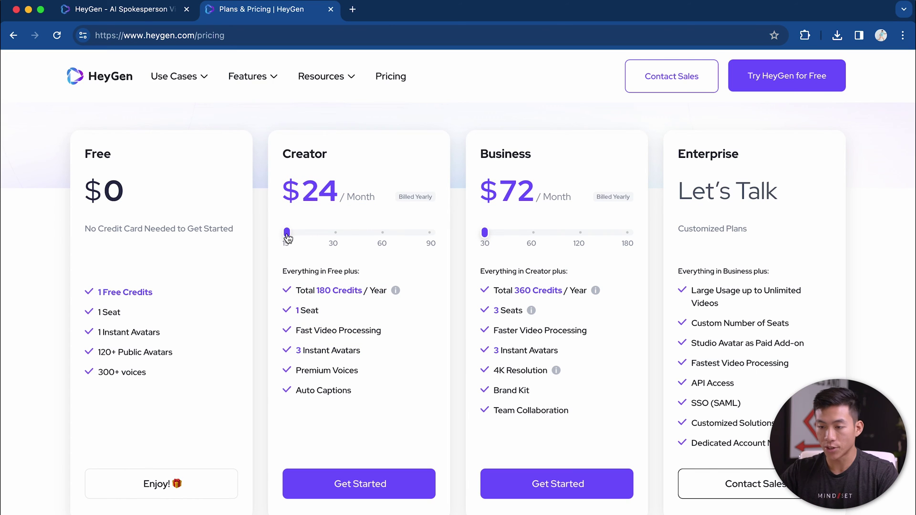
drag(291, 235, 444, 232)
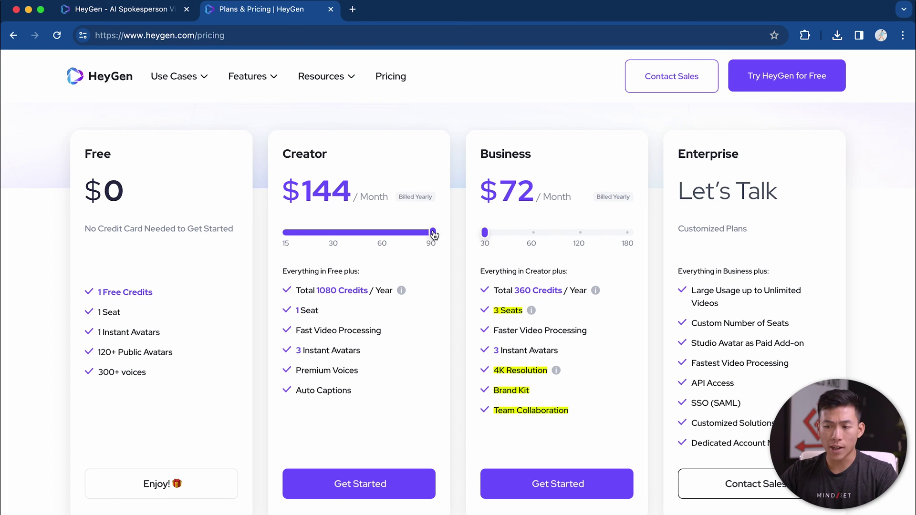
drag(434, 234, 296, 235)
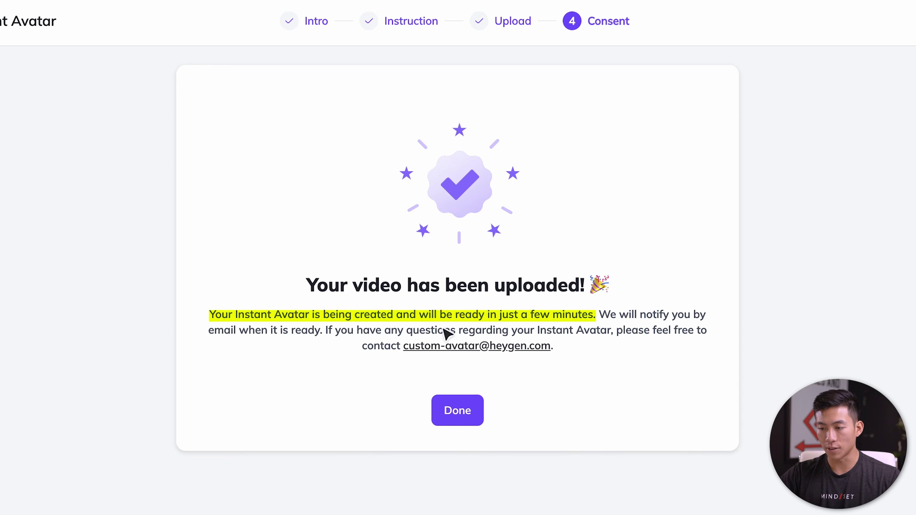
Finish the upload, open the newly ready Instant Avatar and skip the onboarding tips
click(456, 413)
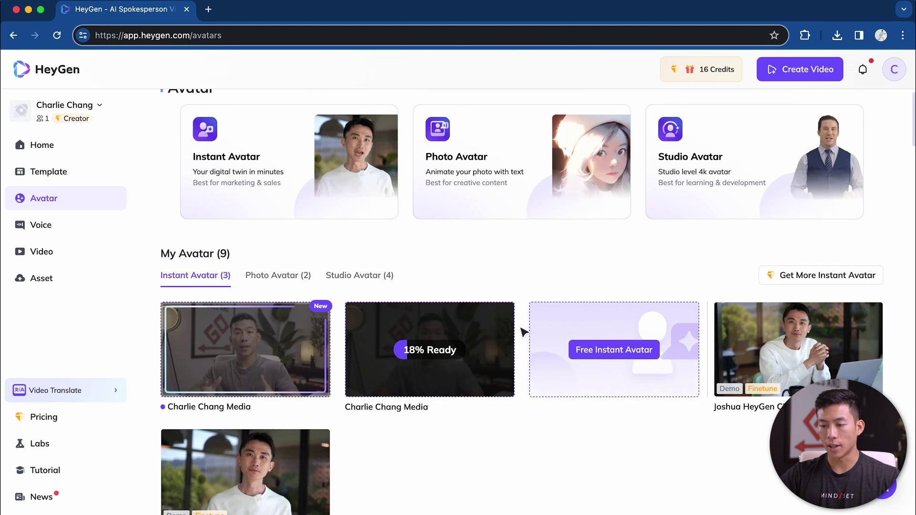
scroll(524, 332, down, 2)
mouse_move(415, 315)
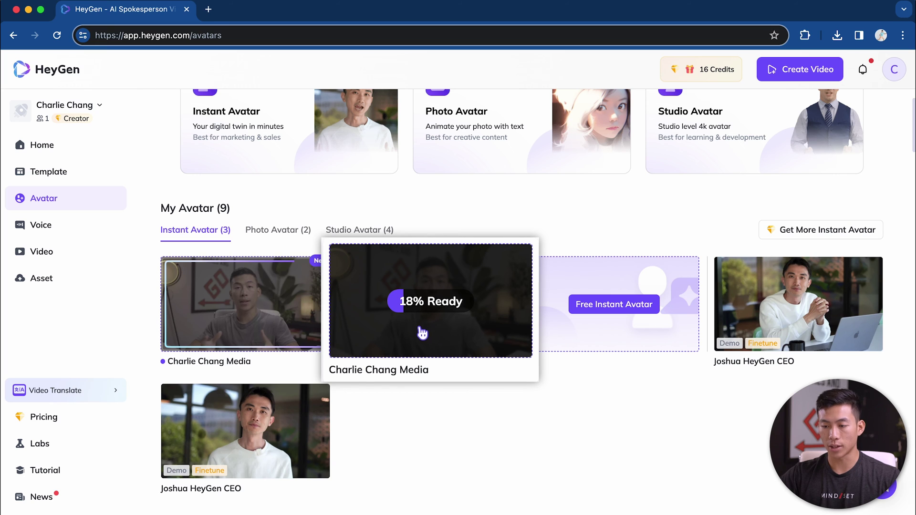
mouse_move(243, 336)
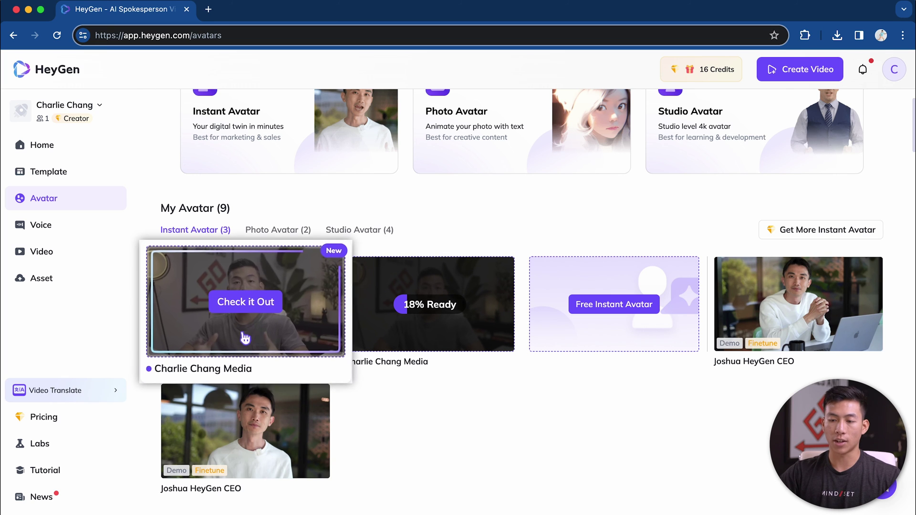
click(249, 307)
click(448, 444)
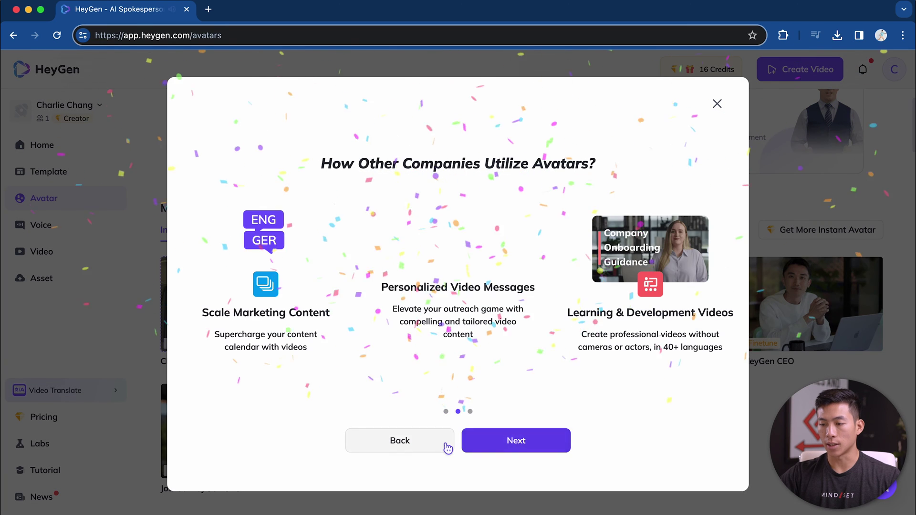
key(Escape)
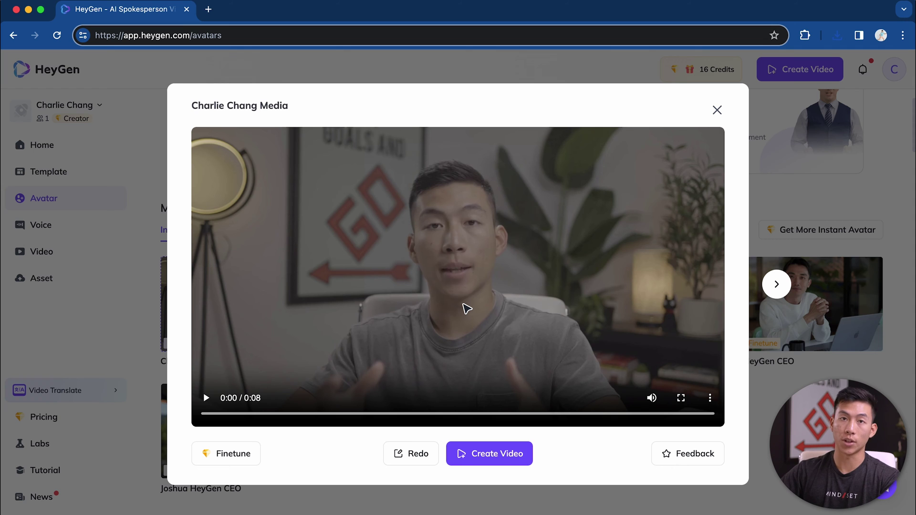
Play the avatar's preview clip and bring up the Landscape or Portrait choice for a new video
click(467, 308)
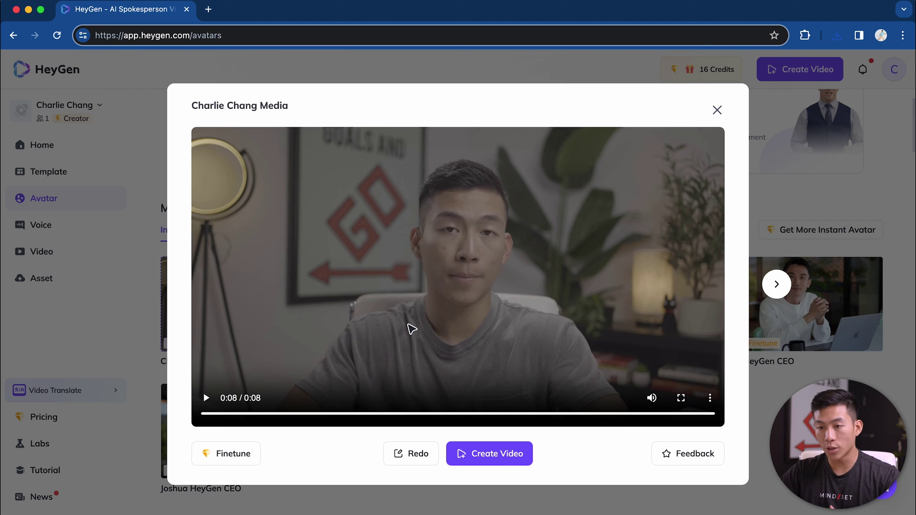
click(502, 451)
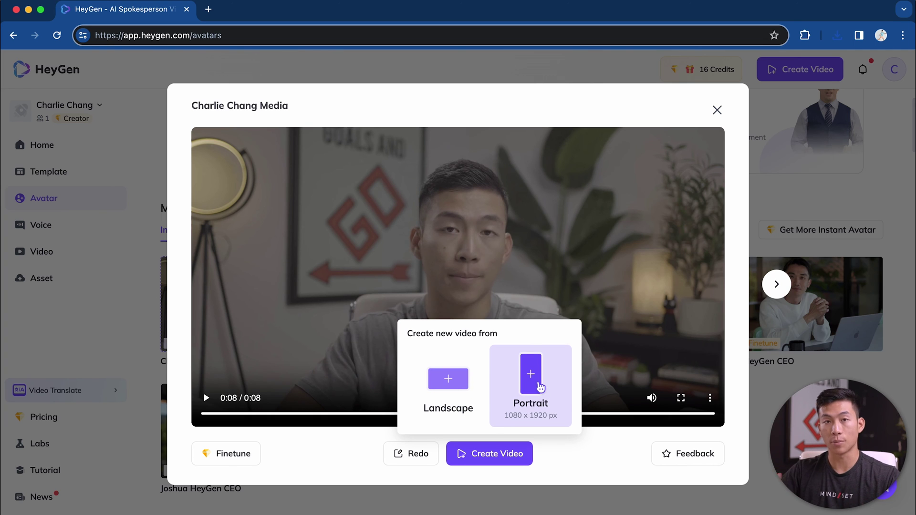
Create a landscape video with the new avatar and preview its four-line text script aloud
click(458, 383)
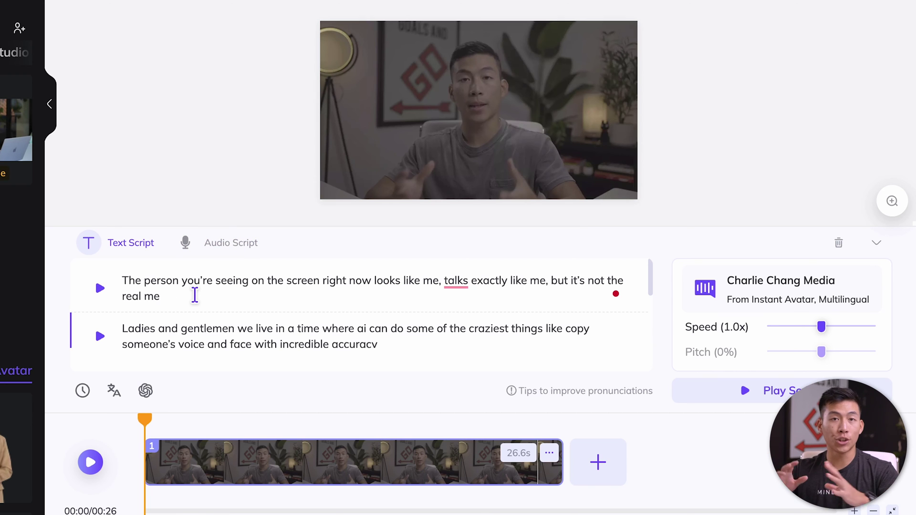
scroll(205, 320, down, 5)
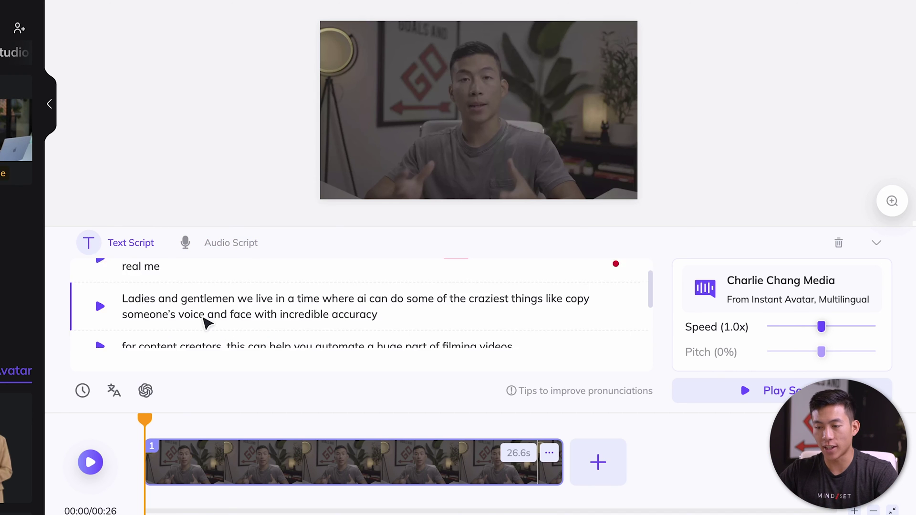
scroll(203, 315, up, 6)
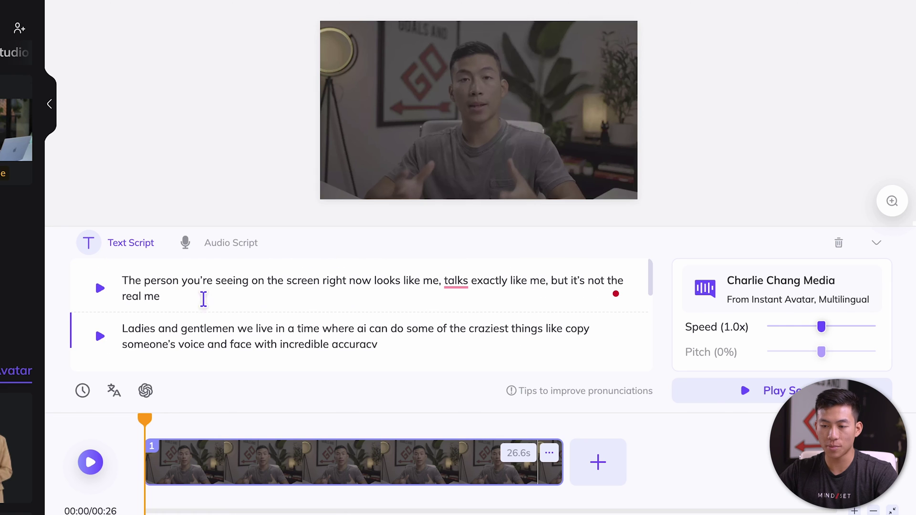
click(90, 462)
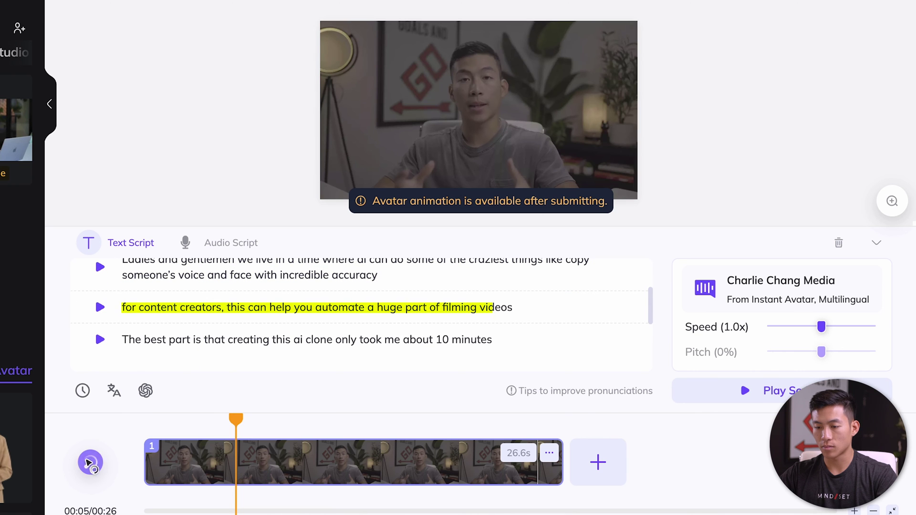
click(90, 466)
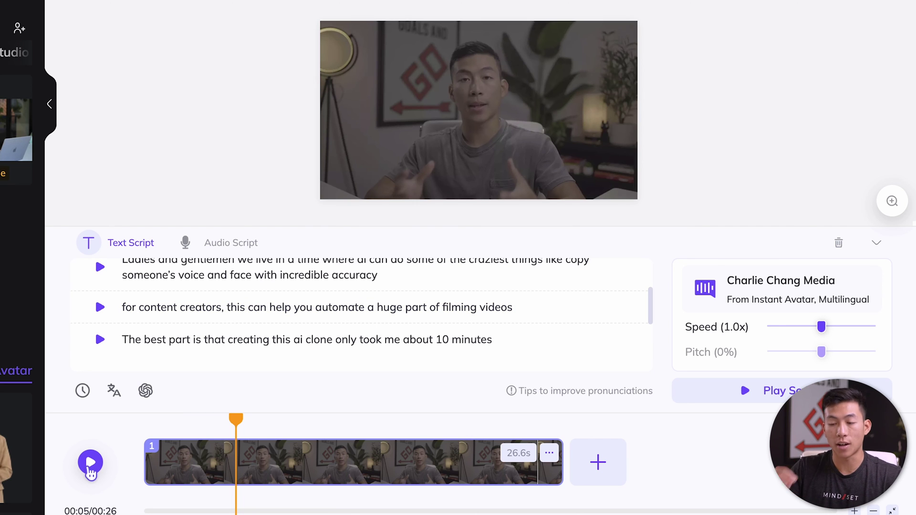
Switch the scene to Audio Script, show the Asset panel, and dismiss the Audio Record dialog unrecorded
click(244, 248)
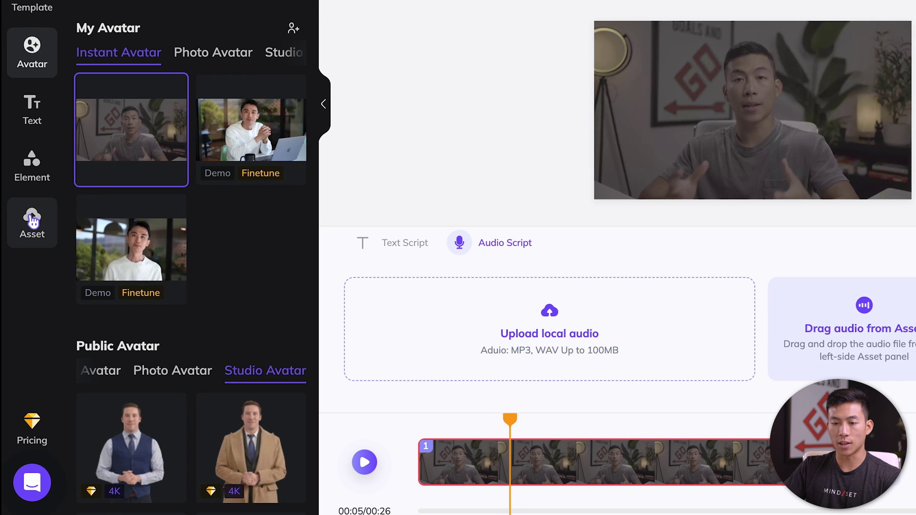
click(32, 222)
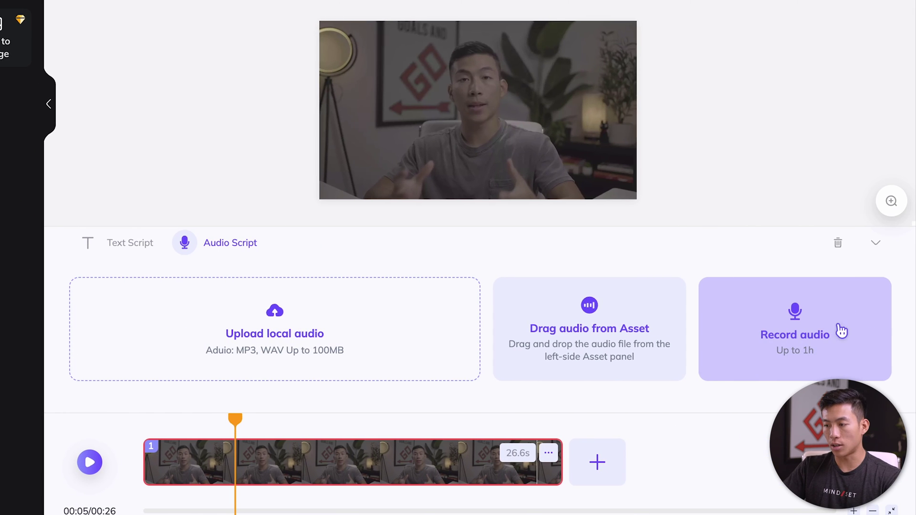
click(844, 340)
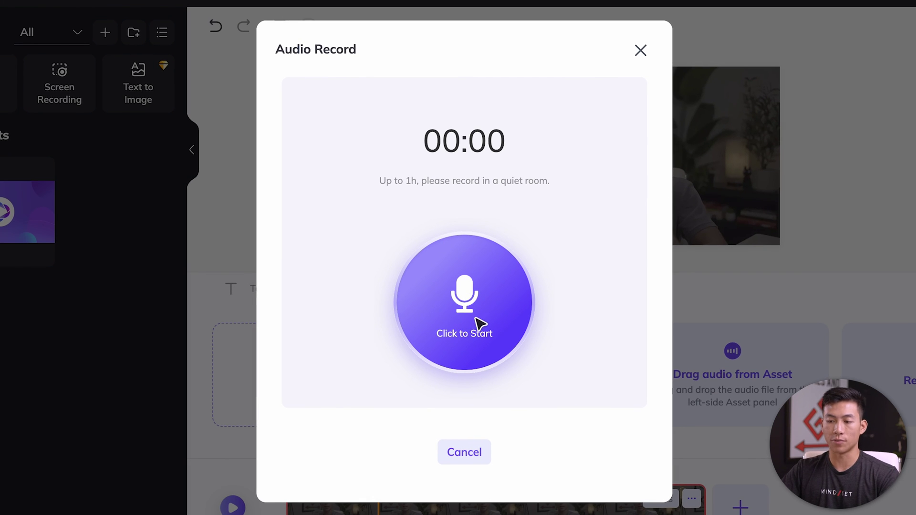
key(Escape)
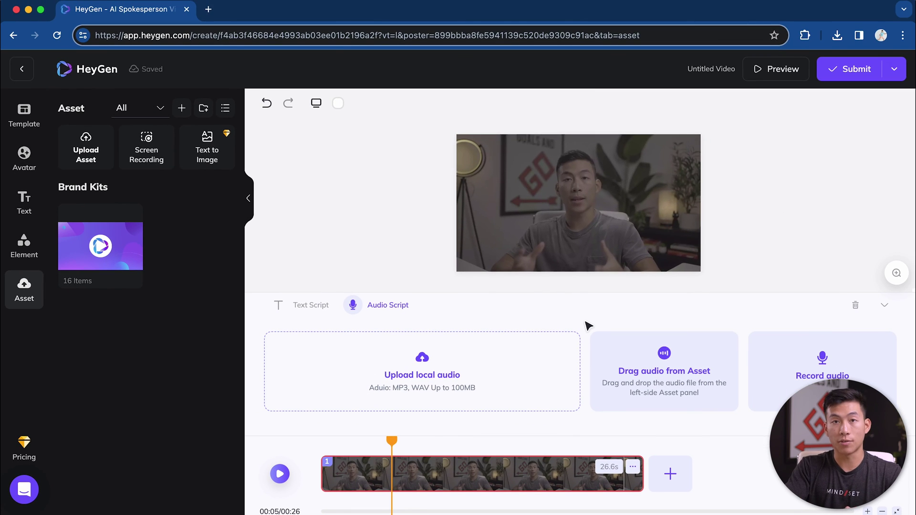